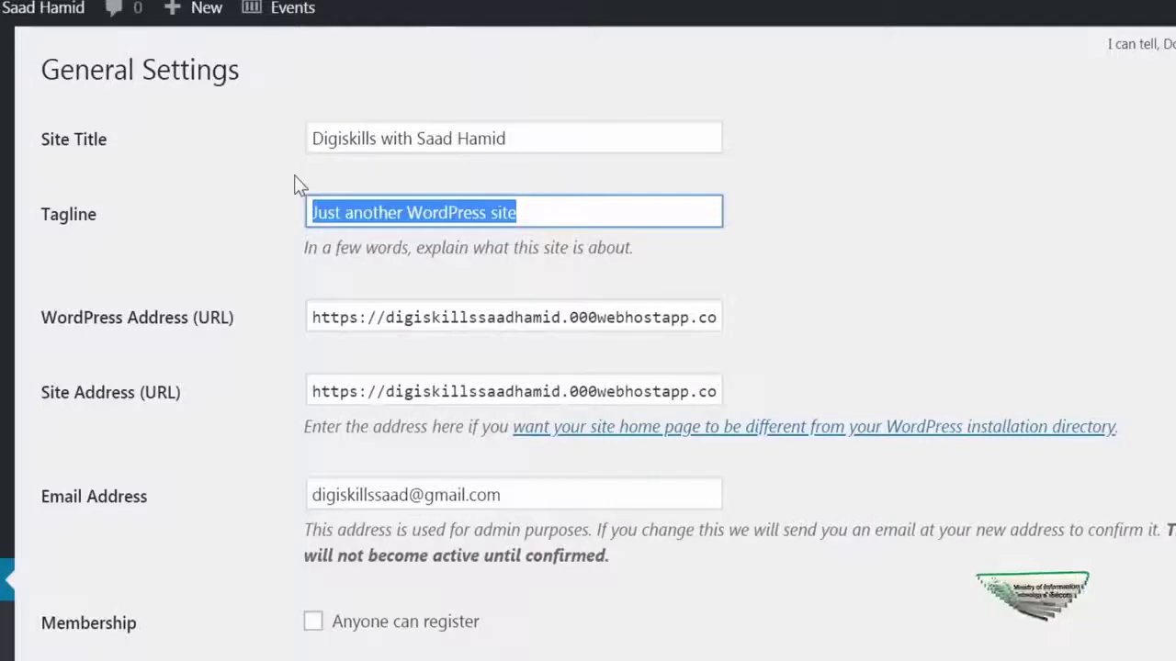
Replace the site's tagline with "Creating new oppportunities"
text(Creating en)
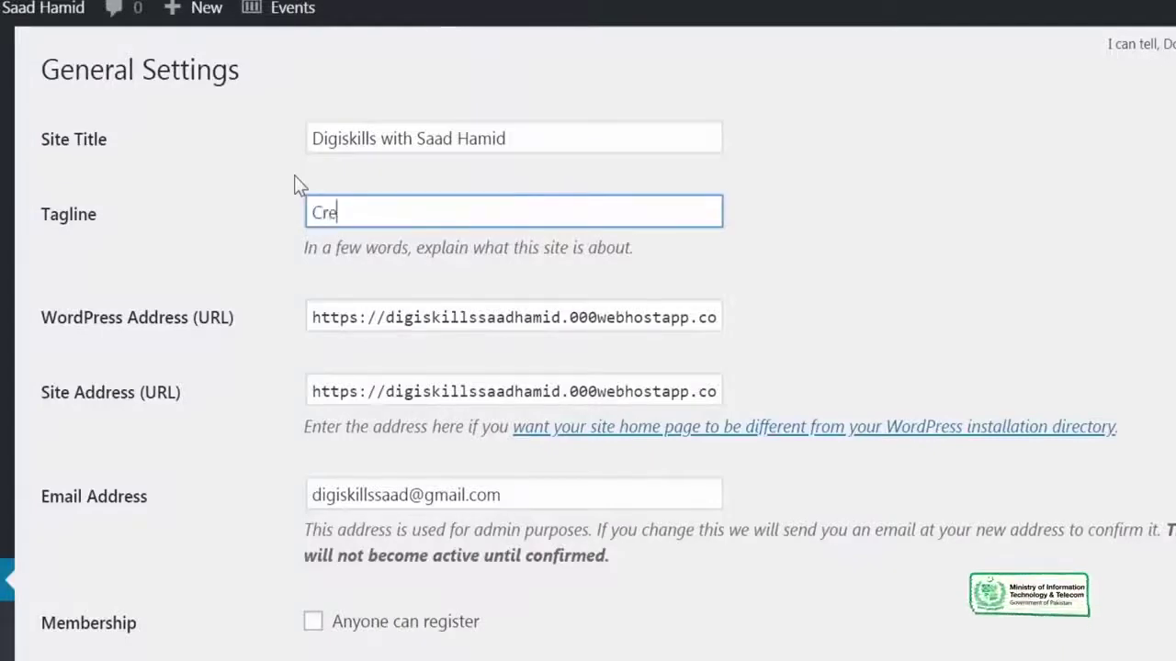
key(BackSpace)
key(BackSpace)
text(new oppportun)
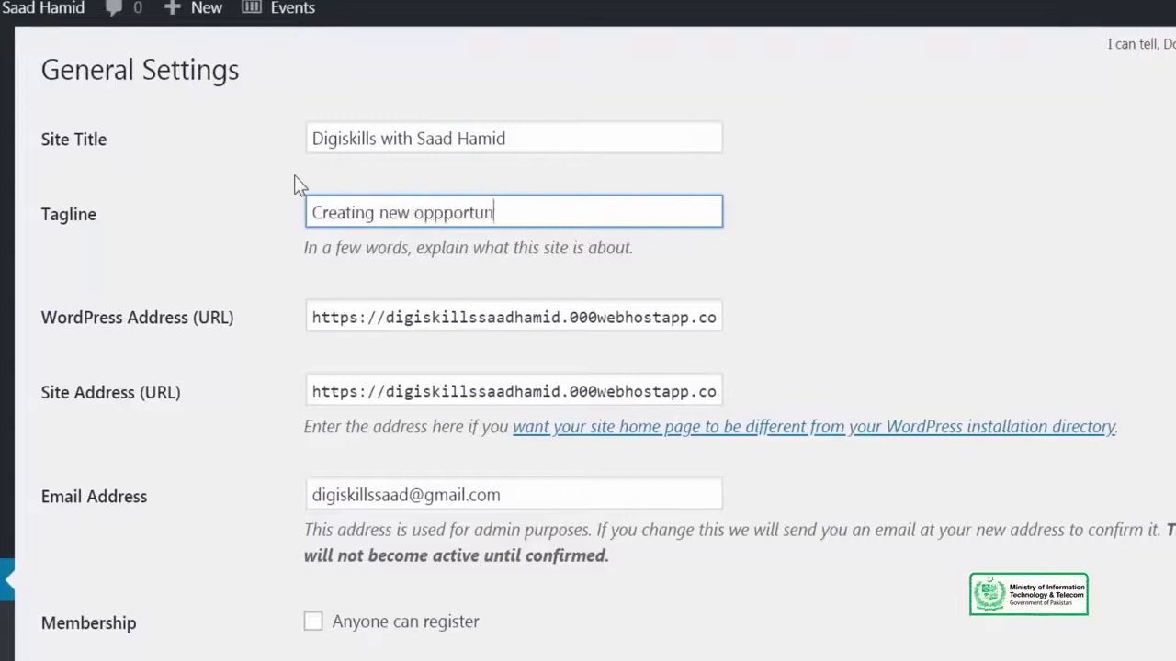
text(ities)
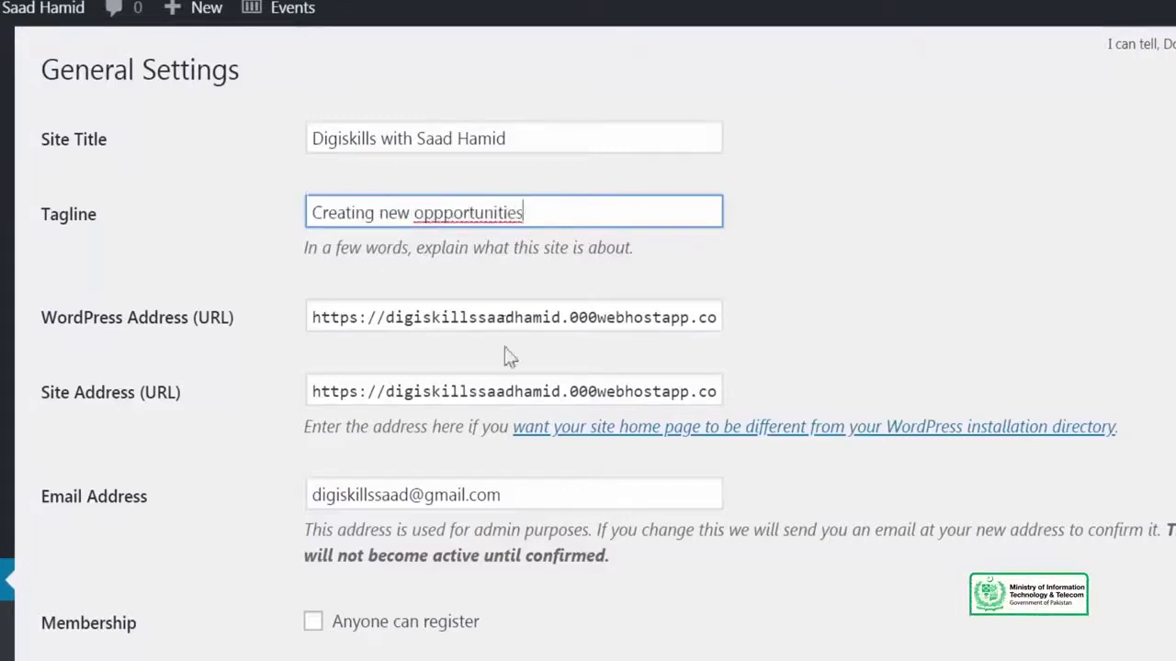
Review the admin email address setting and the languages offered for the site language
scroll(518, 489, down, 5)
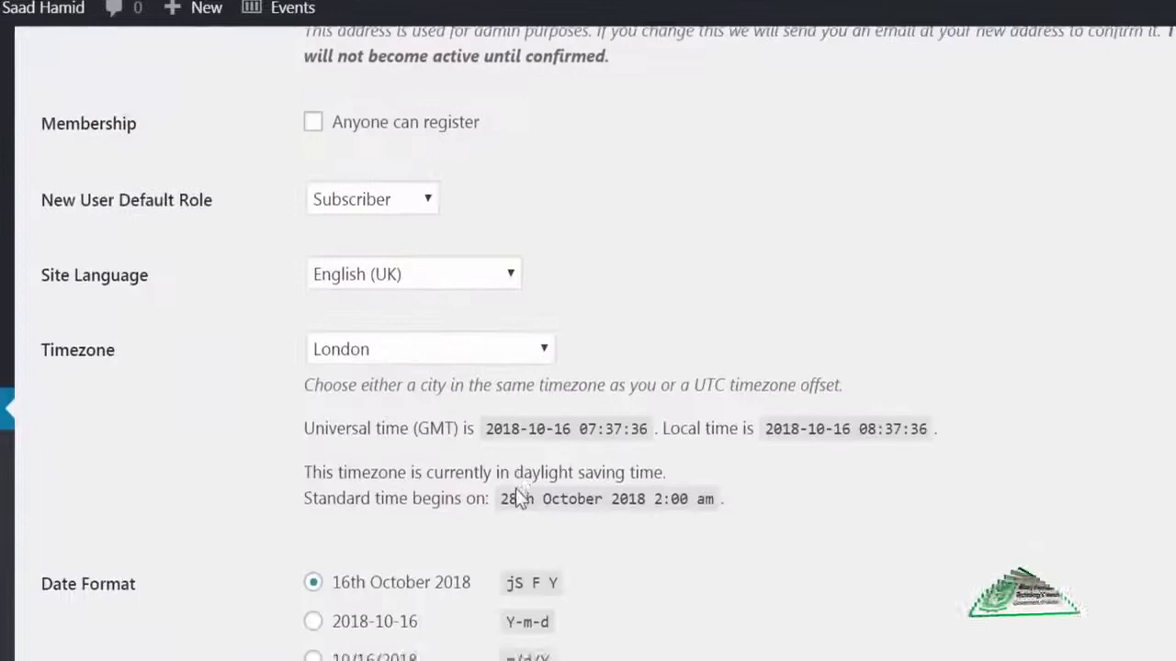
scroll(518, 496, up, 5)
click(530, 491)
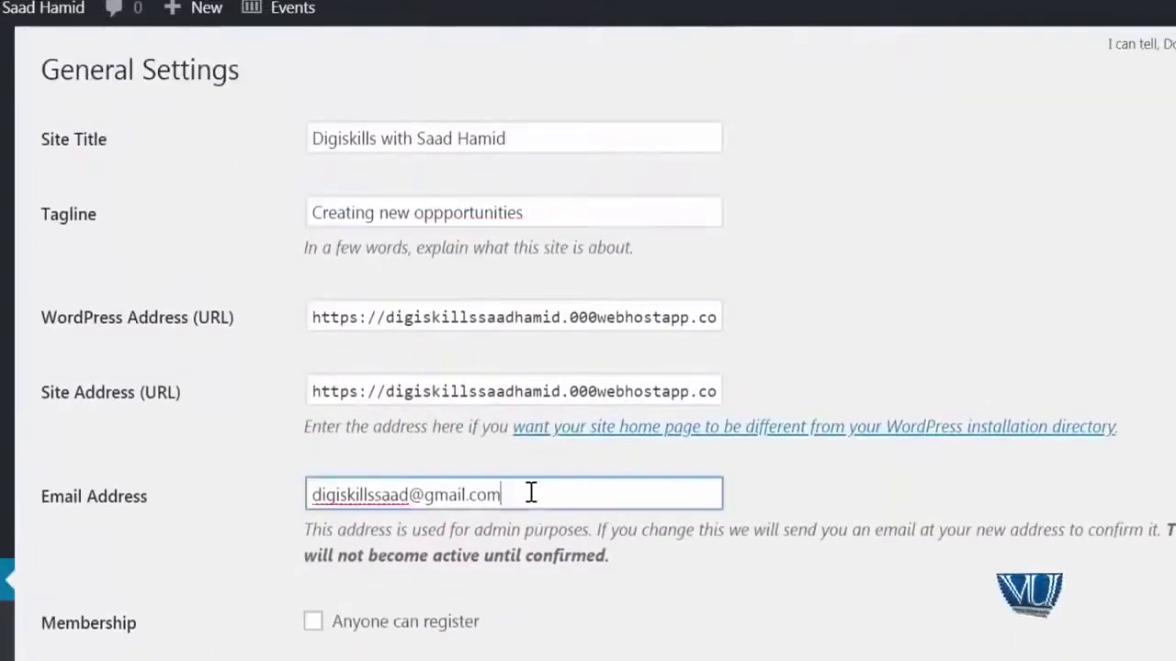
scroll(420, 491, down, 3)
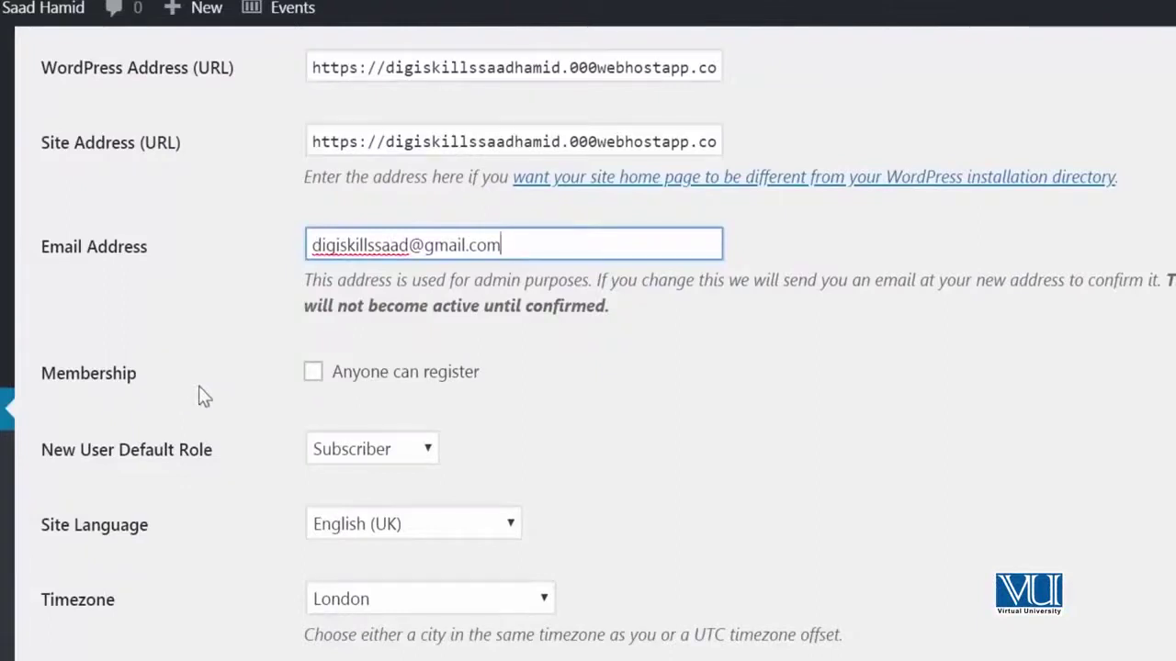
scroll(204, 396, down, 2)
click(368, 414)
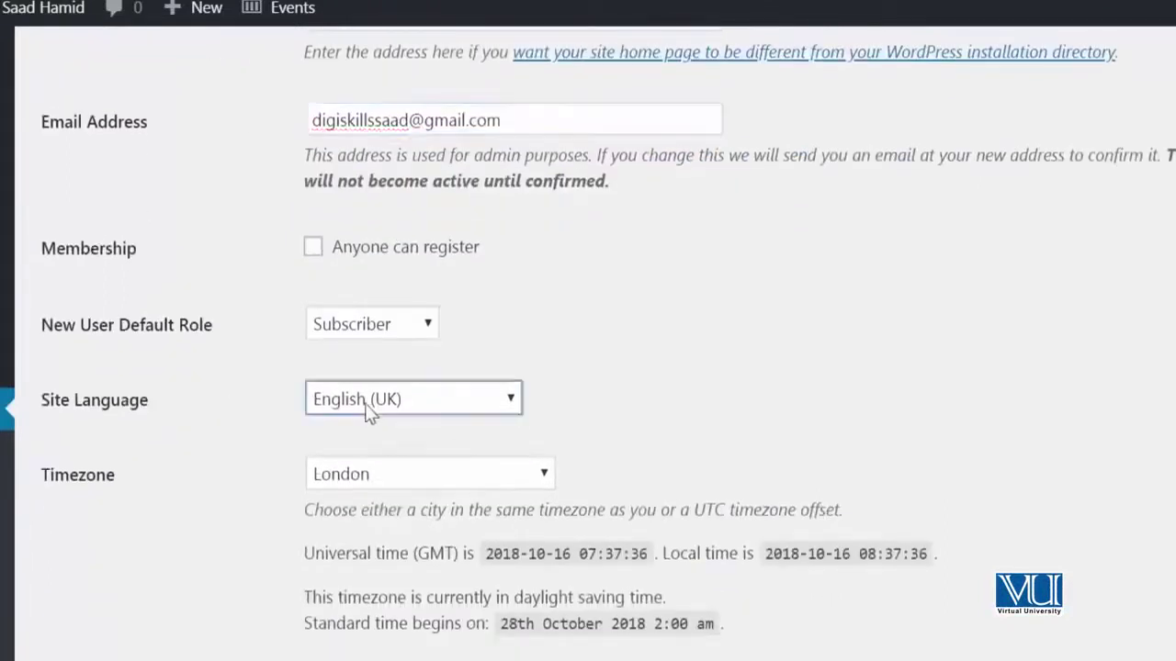
click(367, 414)
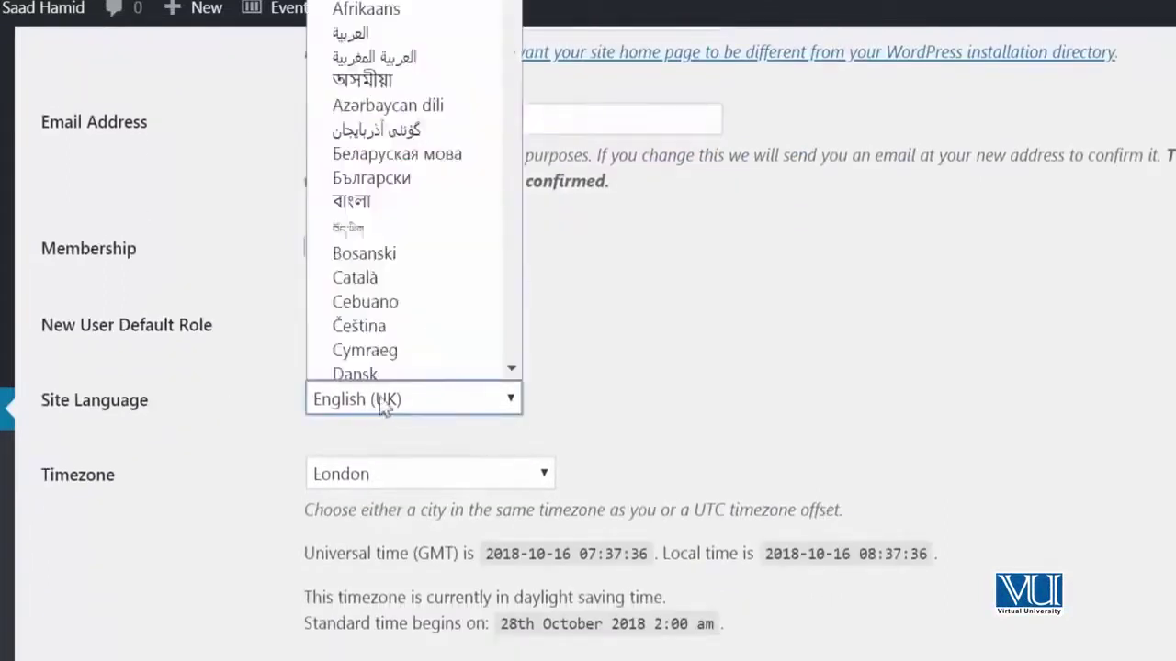
scroll(413, 326, down, 20)
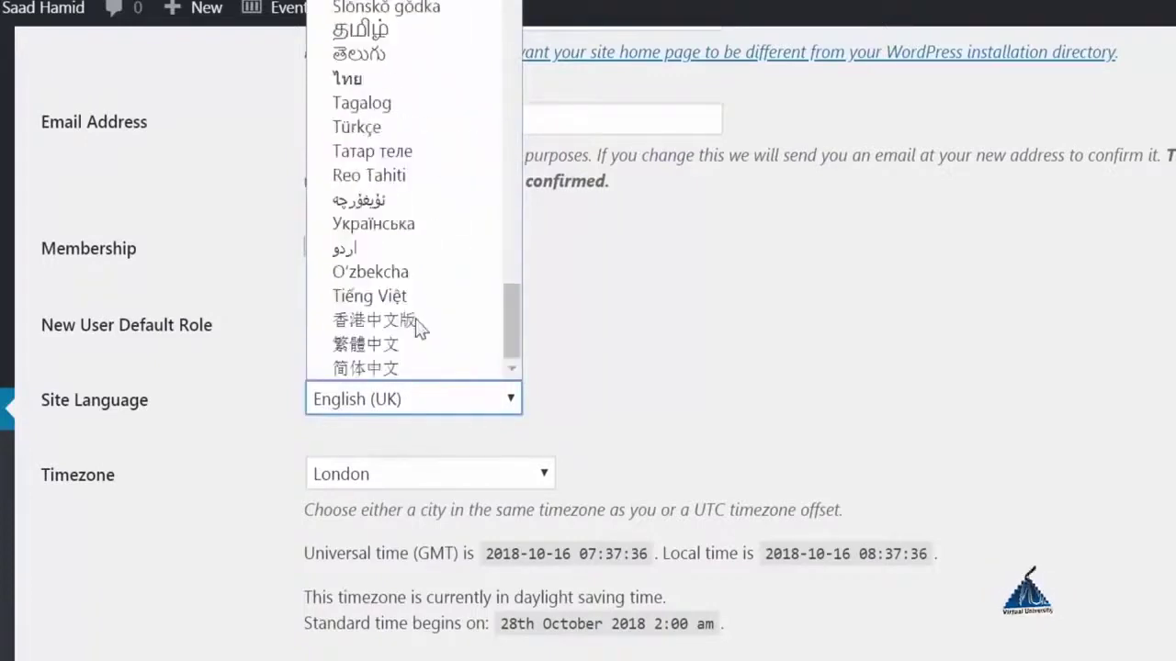
scroll(418, 323, up, 8)
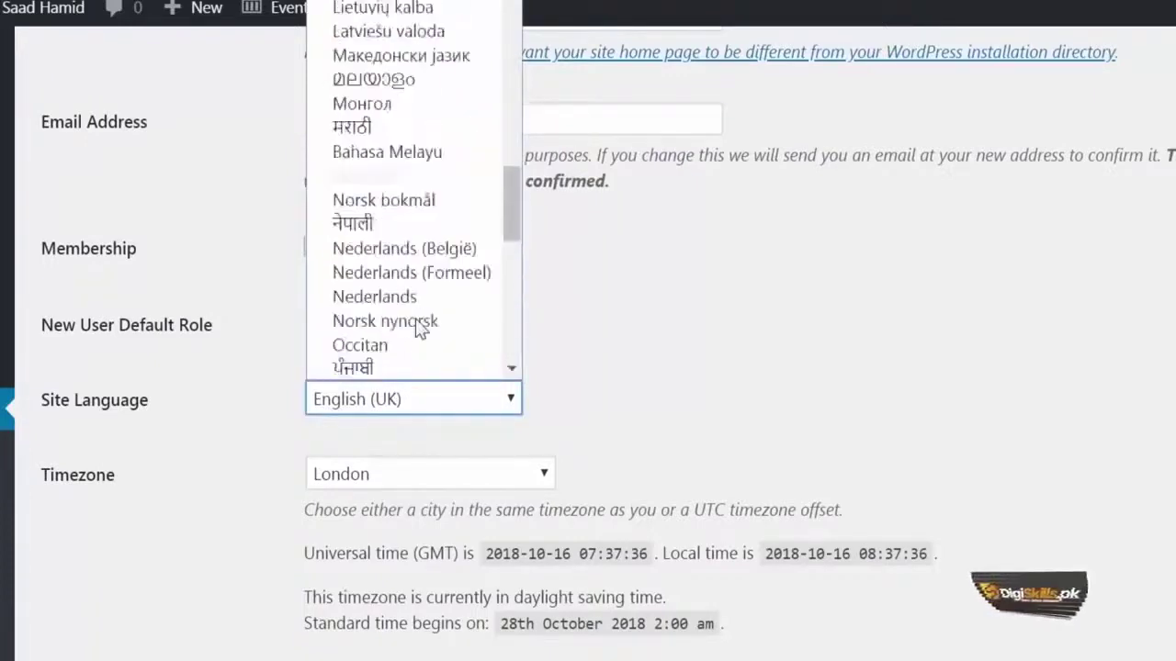
scroll(418, 326, up, 3)
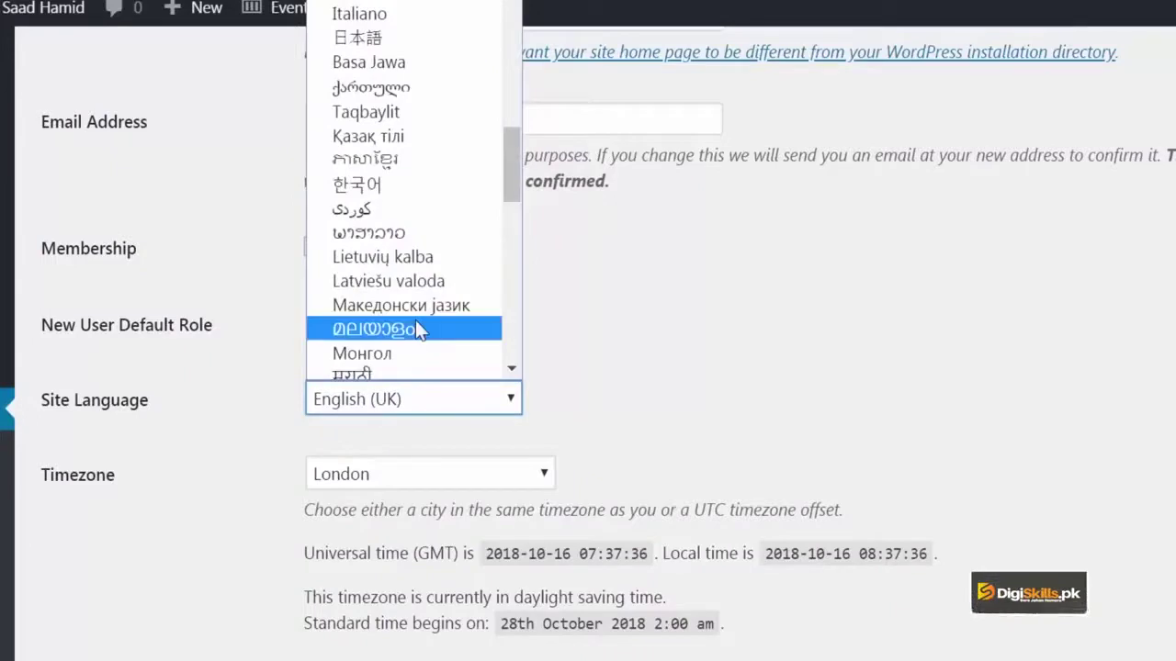
scroll(418, 329, up, 10)
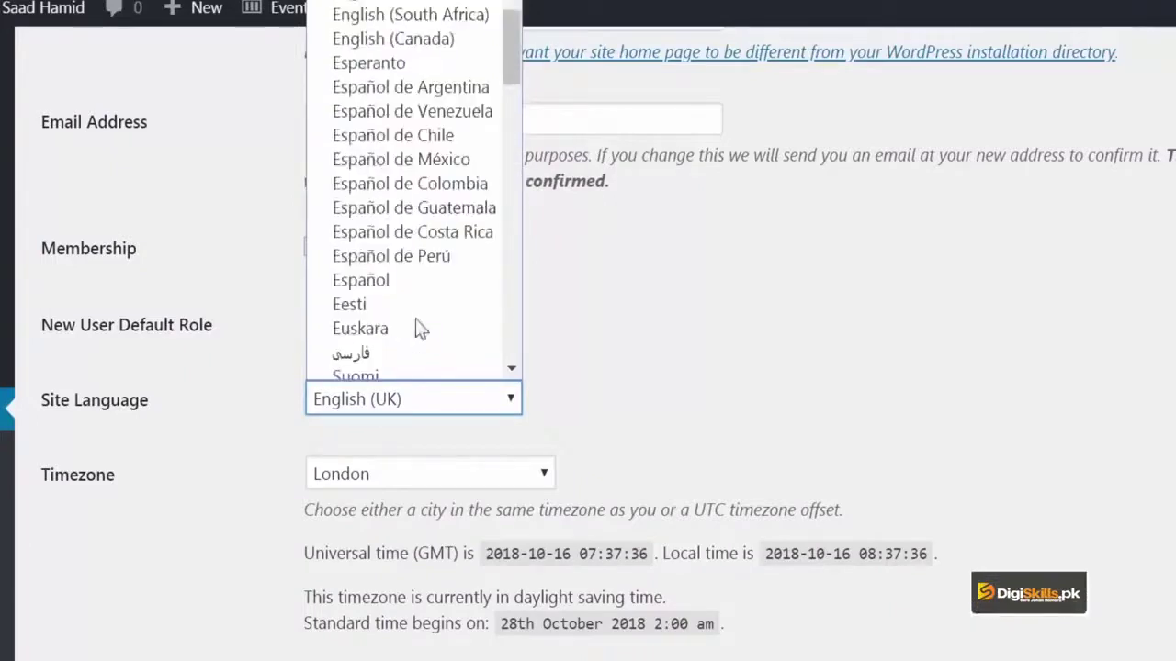
scroll(418, 328, down, 15)
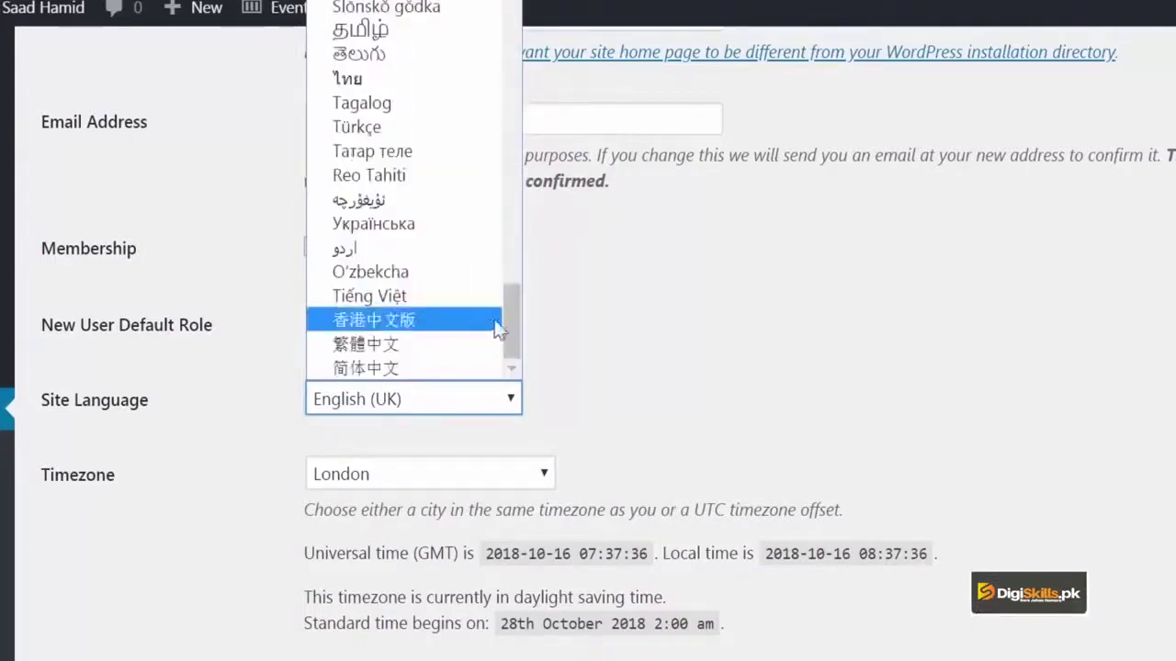
click(682, 361)
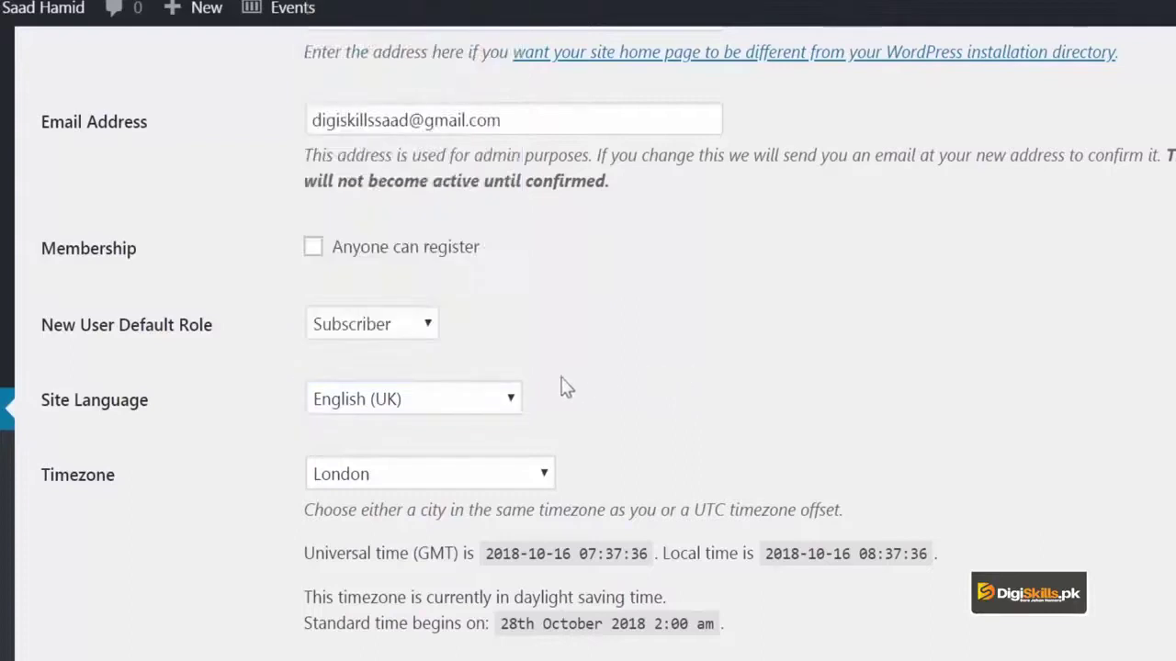
Set the site timezone to Karachi
click(468, 487)
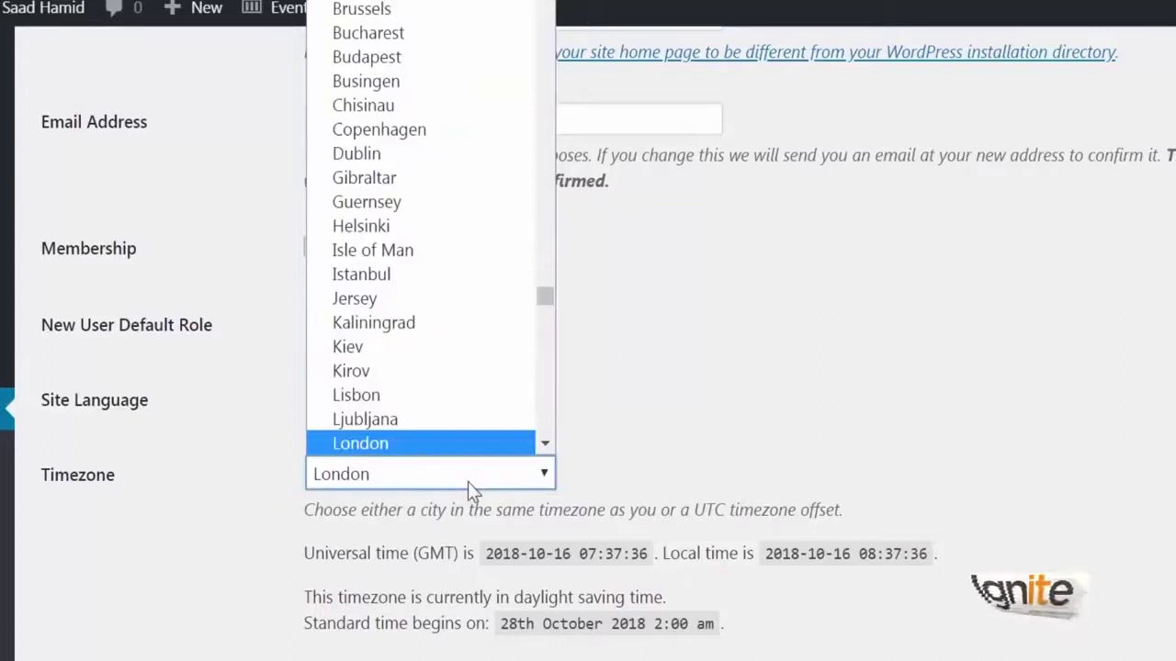
text(is)
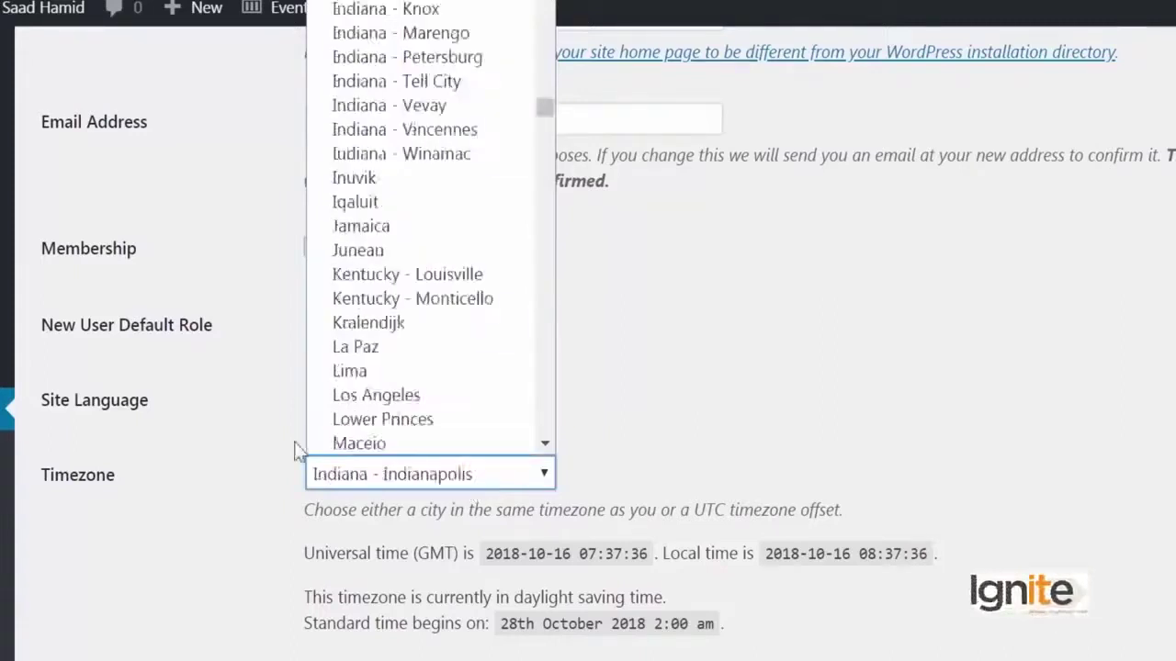
text(kar)
key(Return)
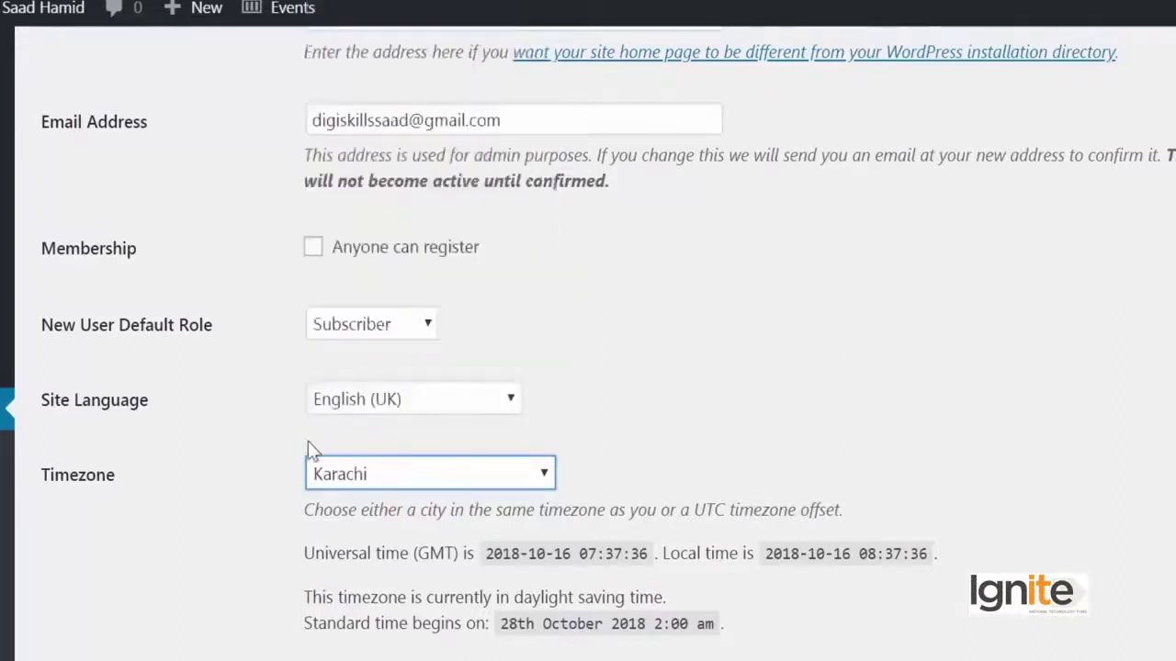
scroll(307, 450, down, 4)
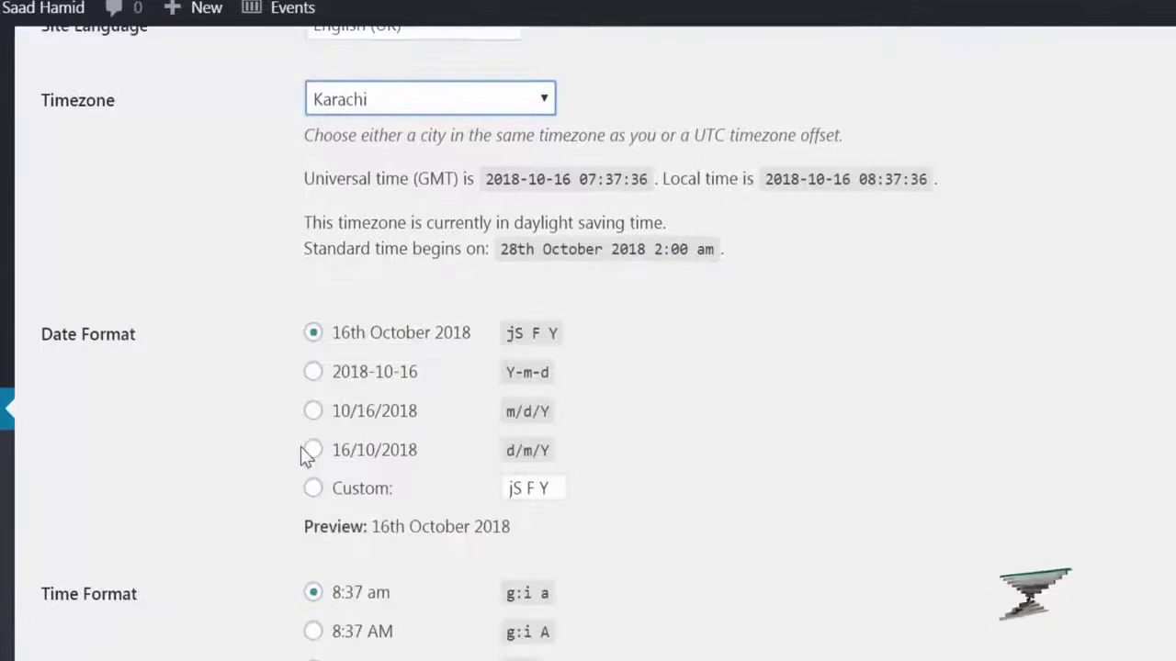
scroll(306, 454, down, 3)
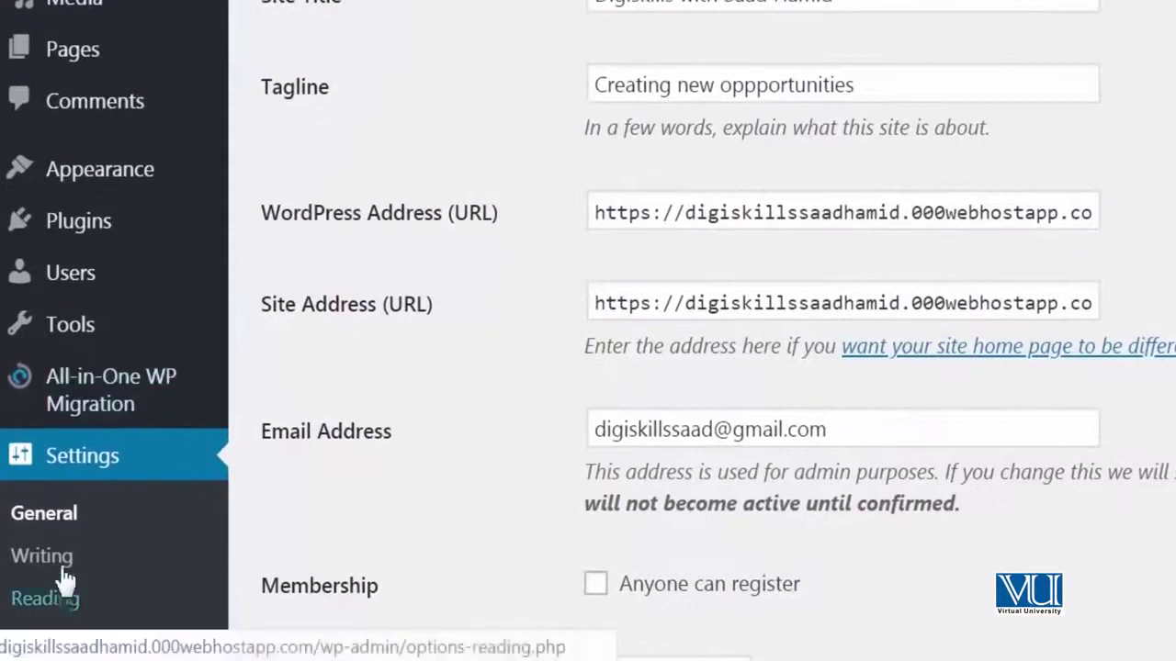
Open the Writing settings and examine the default post, post via email and update services options
click(184, 470)
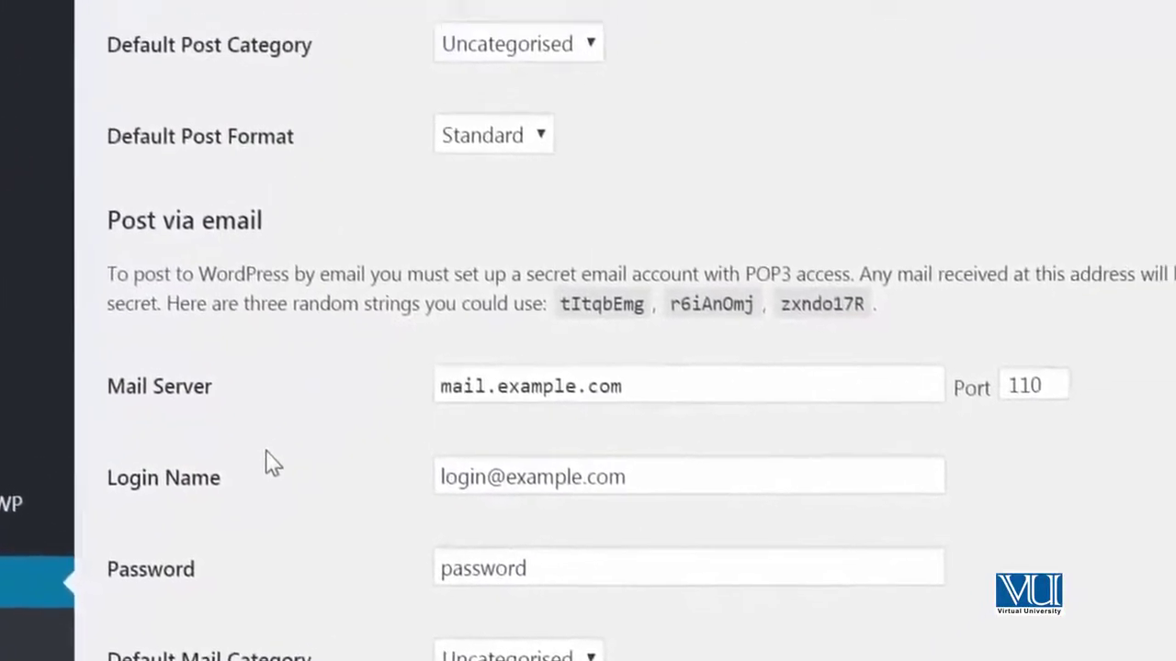
scroll(273, 454, down, 1)
scroll(273, 454, up, 1)
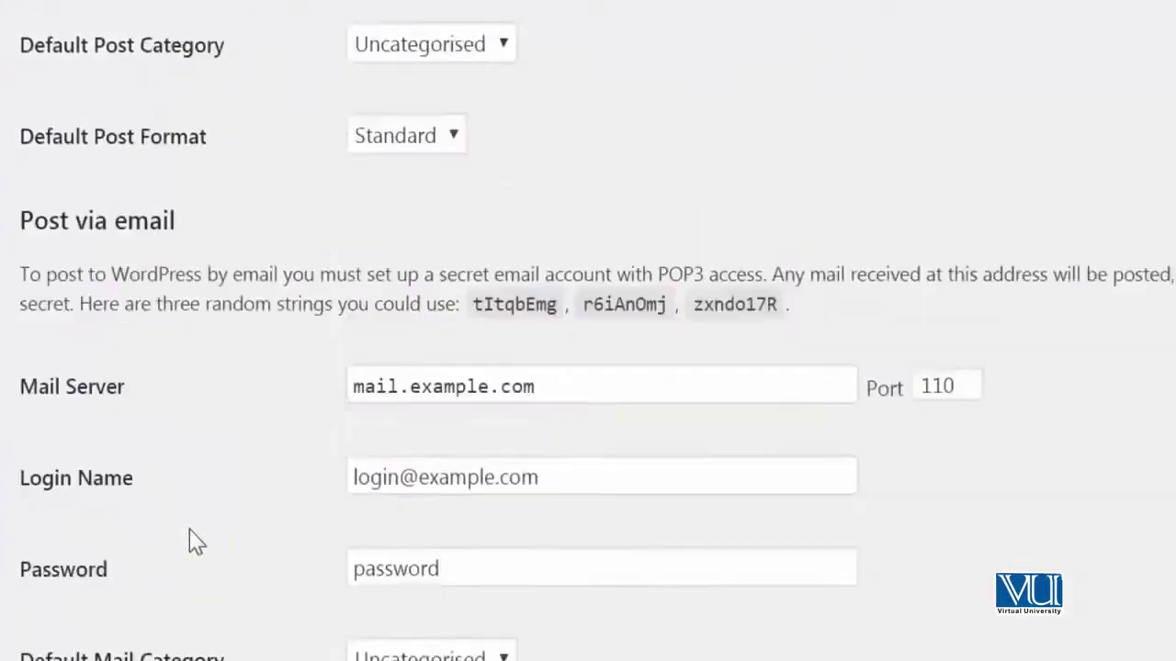
scroll(189, 530, up, 1)
scroll(299, 530, down, 4)
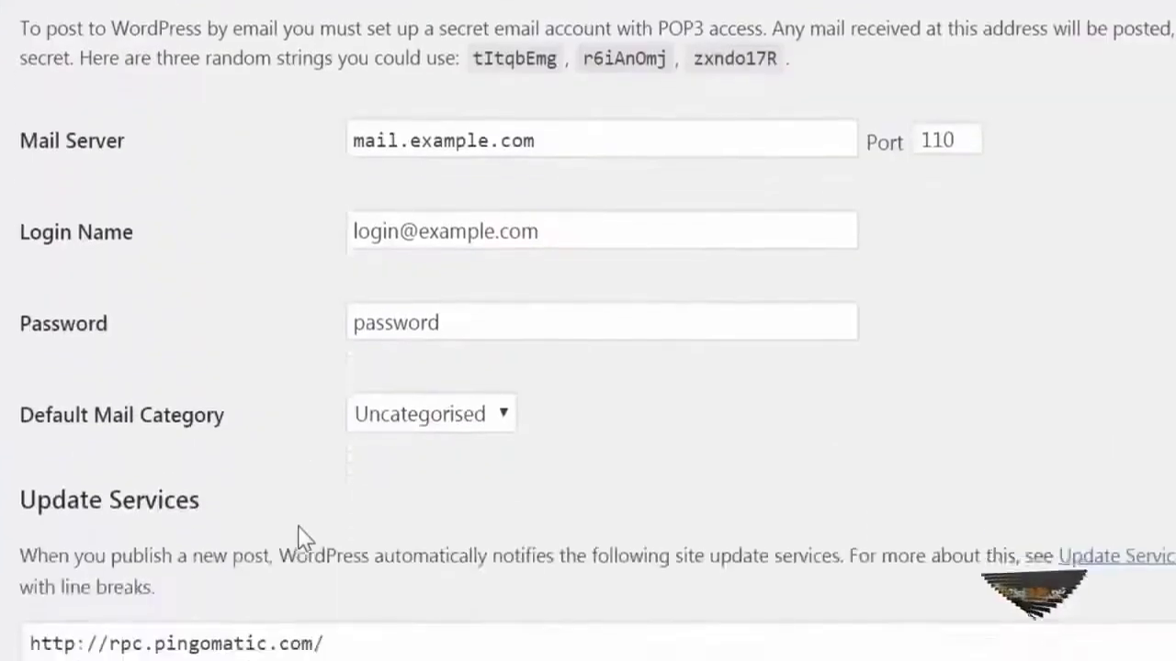
scroll(305, 541, down, 1)
scroll(312, 535, up, 3)
scroll(314, 536, down, 3)
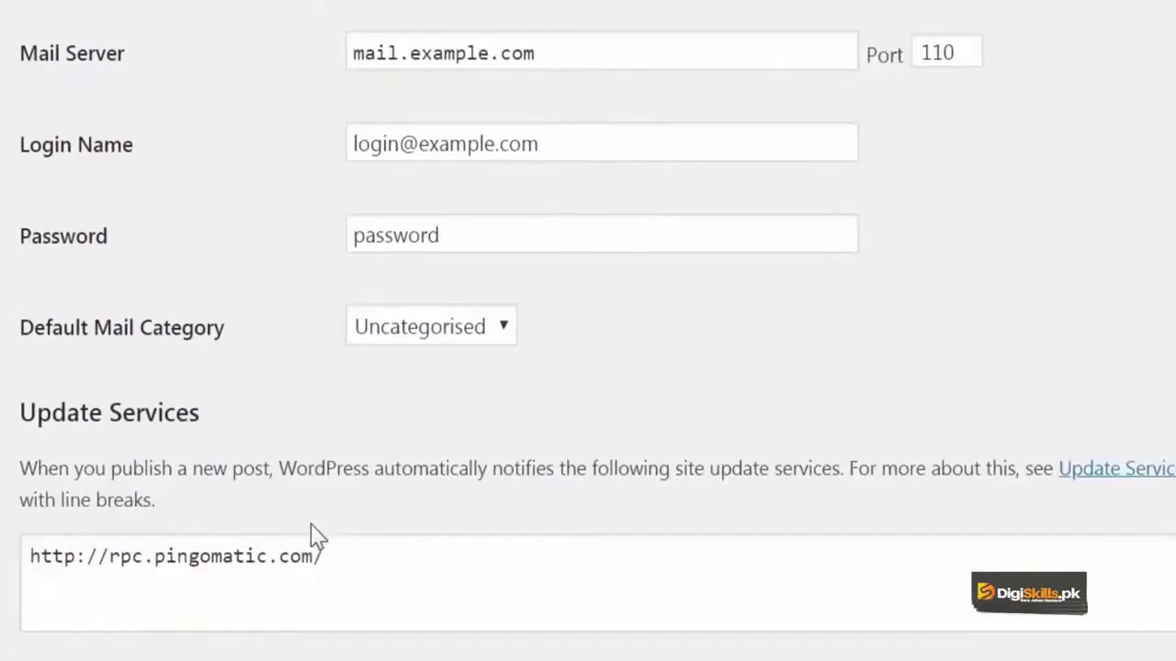
Open the Reading settings and review the homepage, blog page, feed and search engine visibility options
click(345, 595)
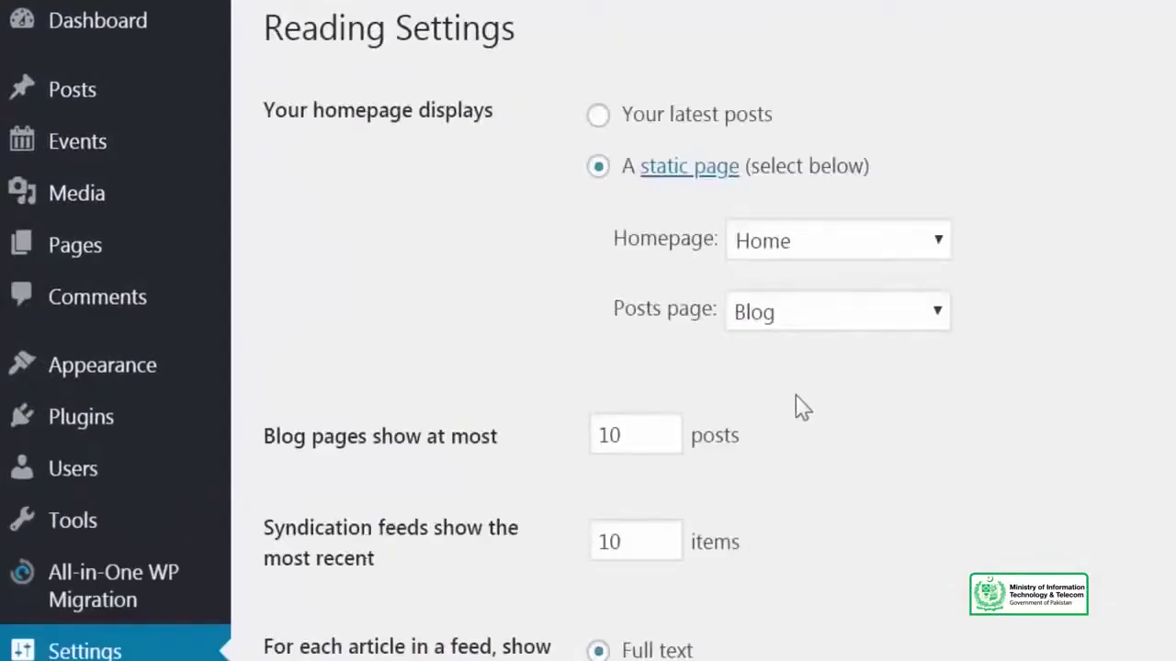
scroll(795, 395, down, 2)
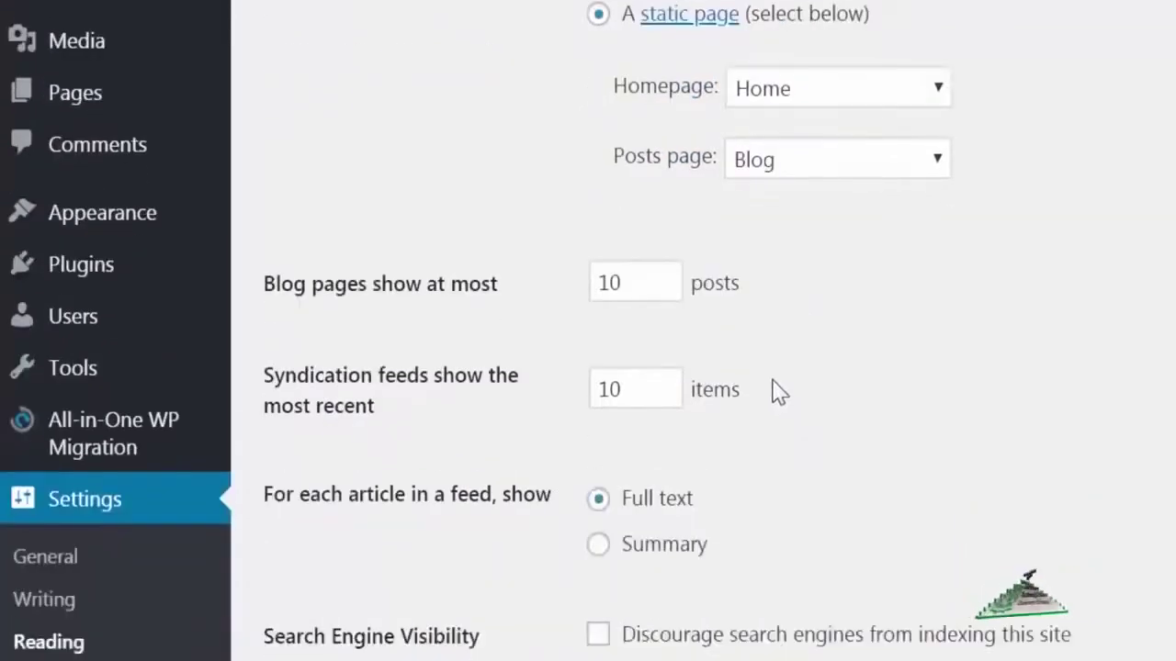
scroll(730, 519, down, 1)
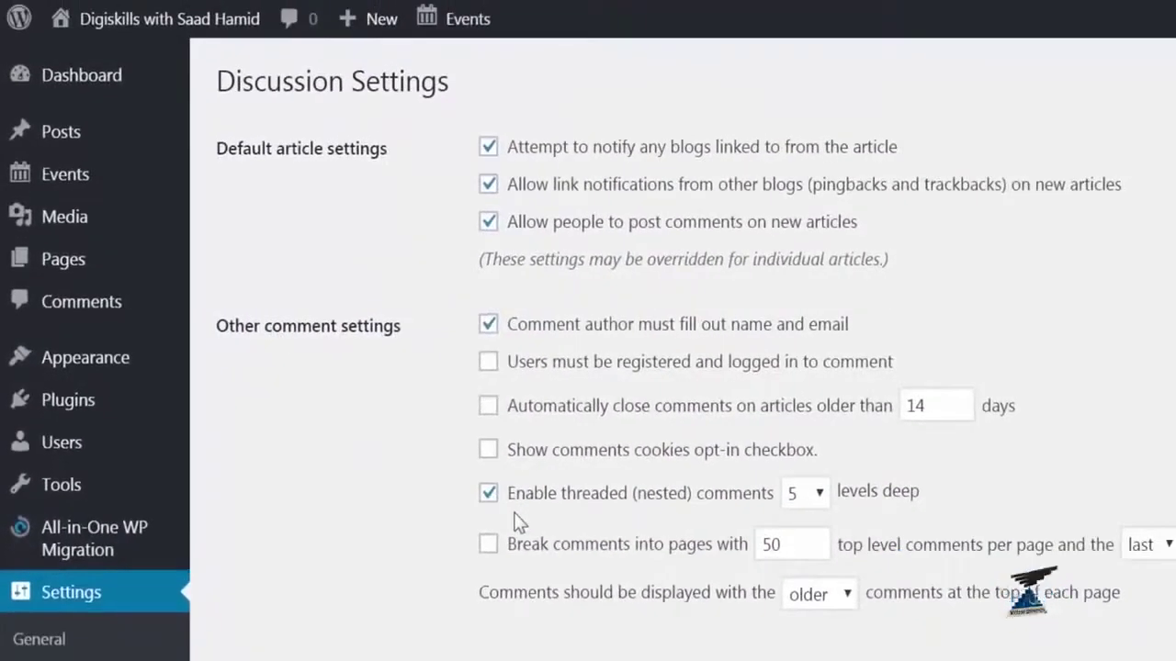
Review the comment moderation and blacklist options in the Discussion settings and the image sizes in the Media settings
scroll(519, 522, down, 5)
scroll(519, 521, up, 5)
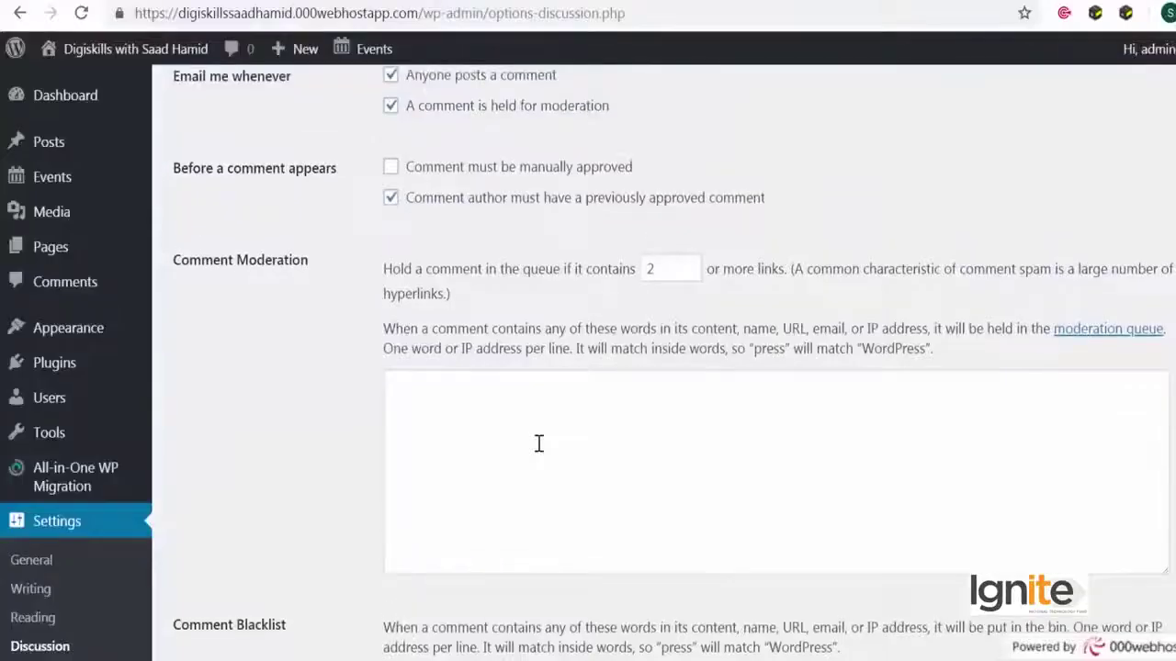
scroll(540, 444, down, 5)
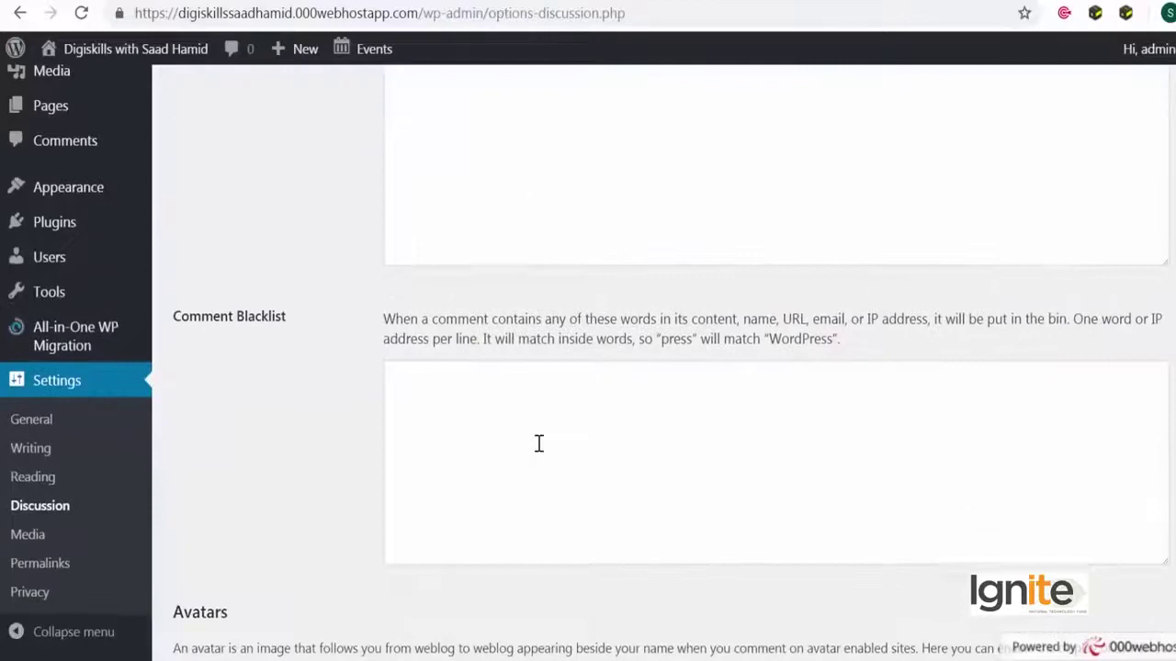
scroll(539, 443, down, 6)
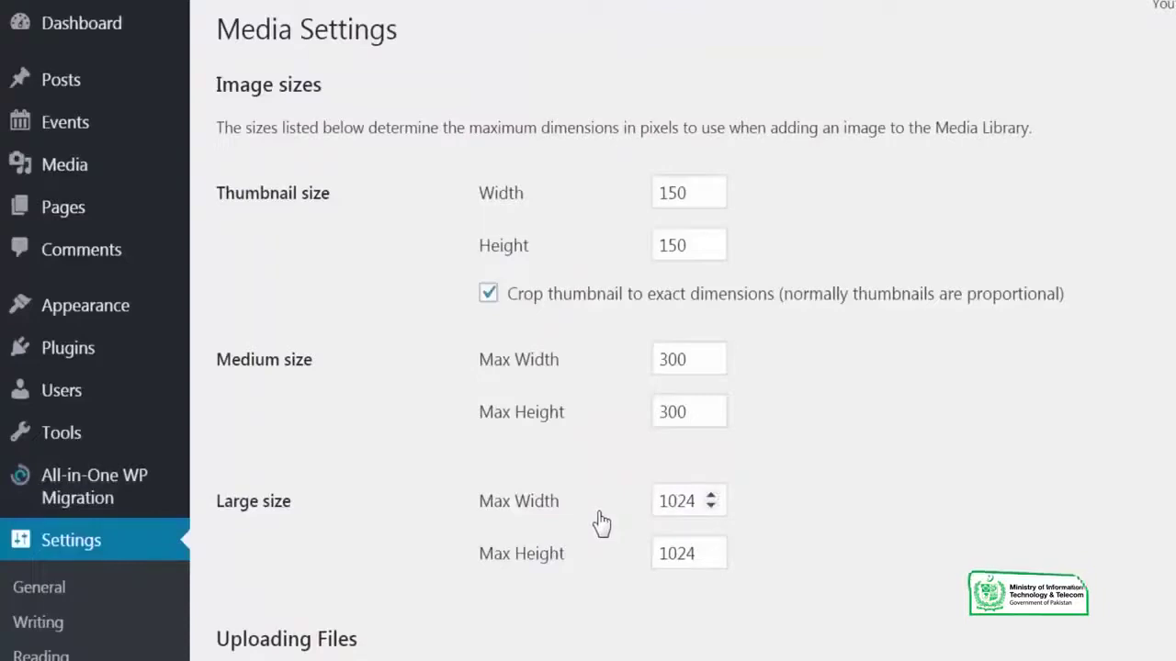
scroll(590, 554, down, 3)
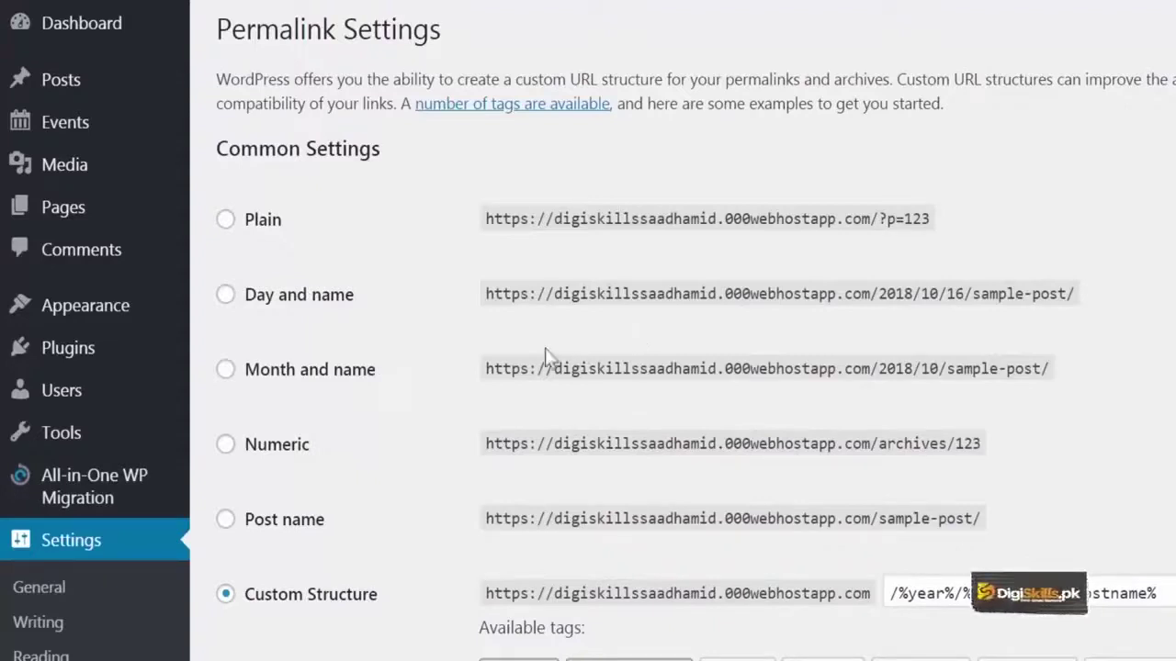
Switch the permalink structure to Plain and save the permalink settings
click(264, 222)
scroll(515, 275, down, 5)
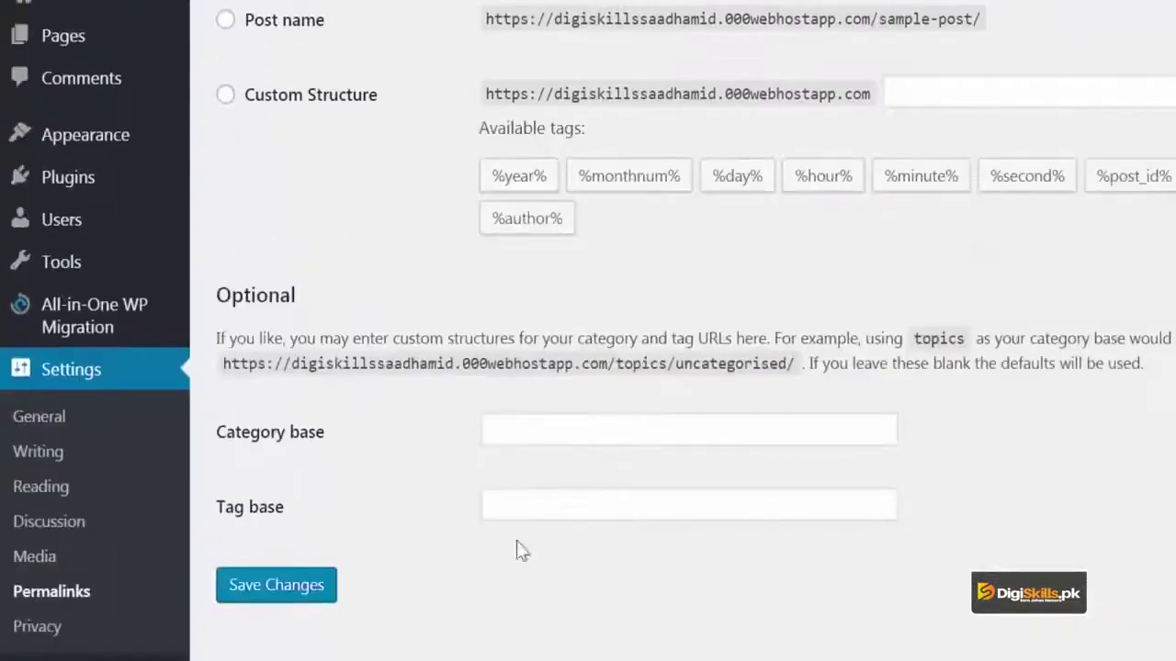
click(275, 586)
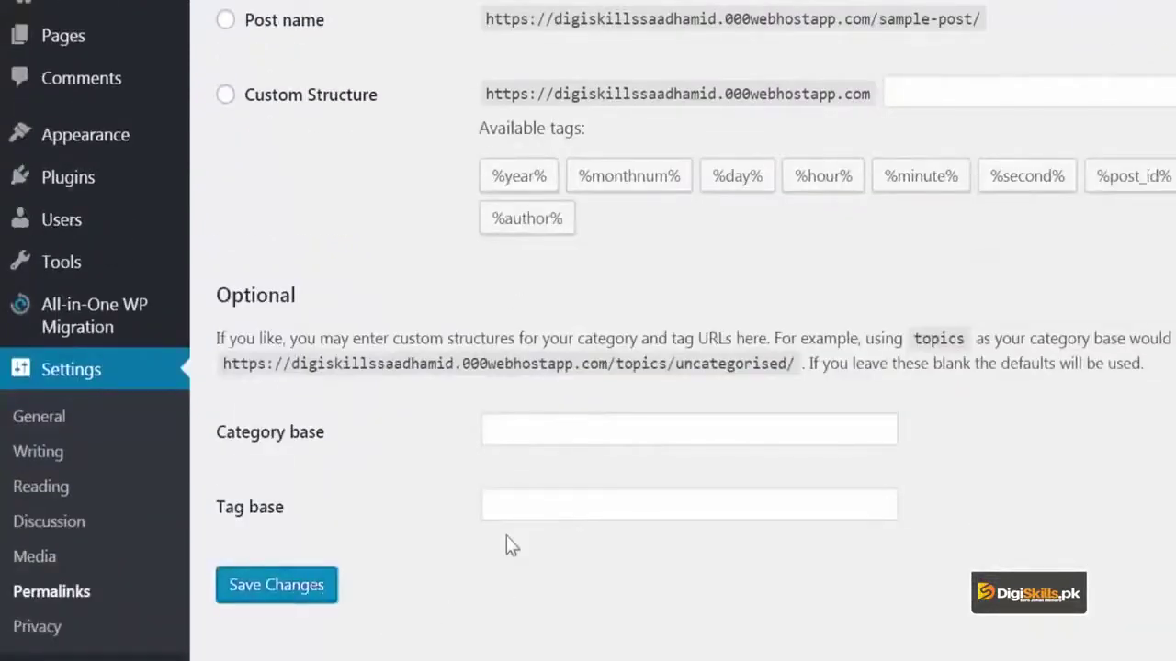